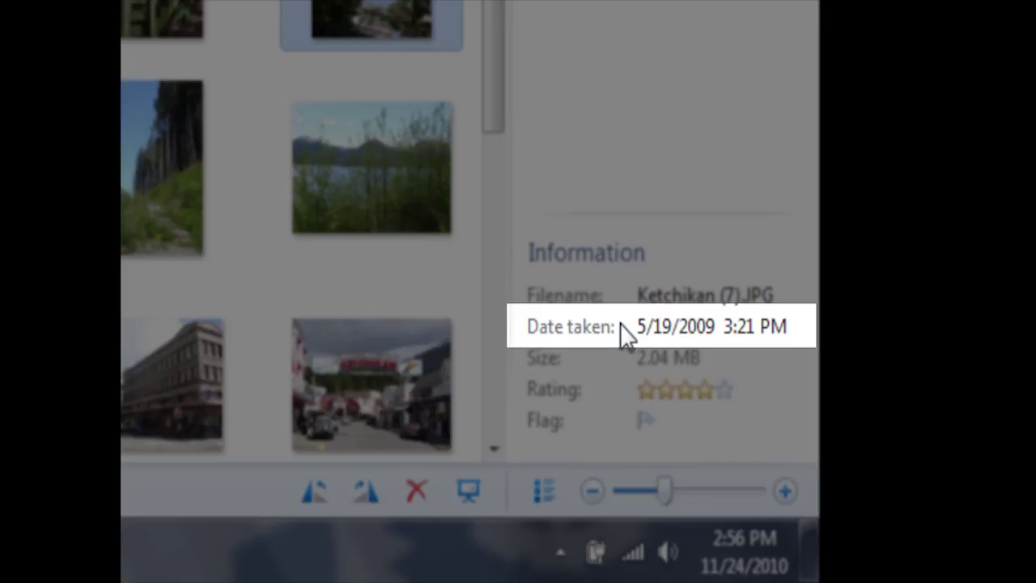
- Set the date taken of Ketchikan (7).JPG to 6/10/2008 by picking the year, month and day in the calendar
{"action": "left_click", "coordinate": [662, 328]}
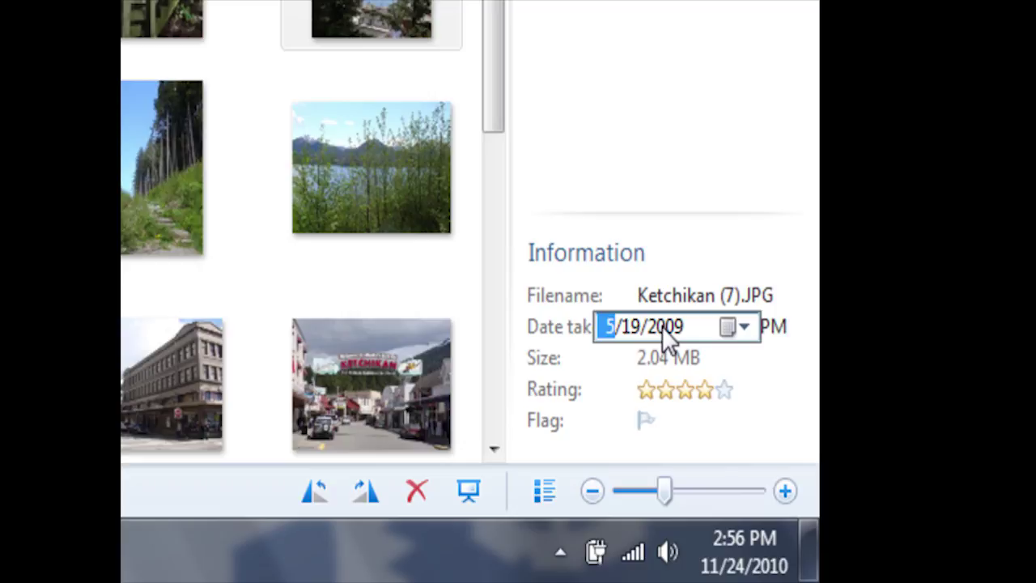
{"action": "key", "text": "Up"}
{"action": "key", "text": "Down"}
{"action": "key", "text": "Down"}
{"action": "key", "text": "Up"}
{"action": "left_click", "coordinate": [738, 340]}
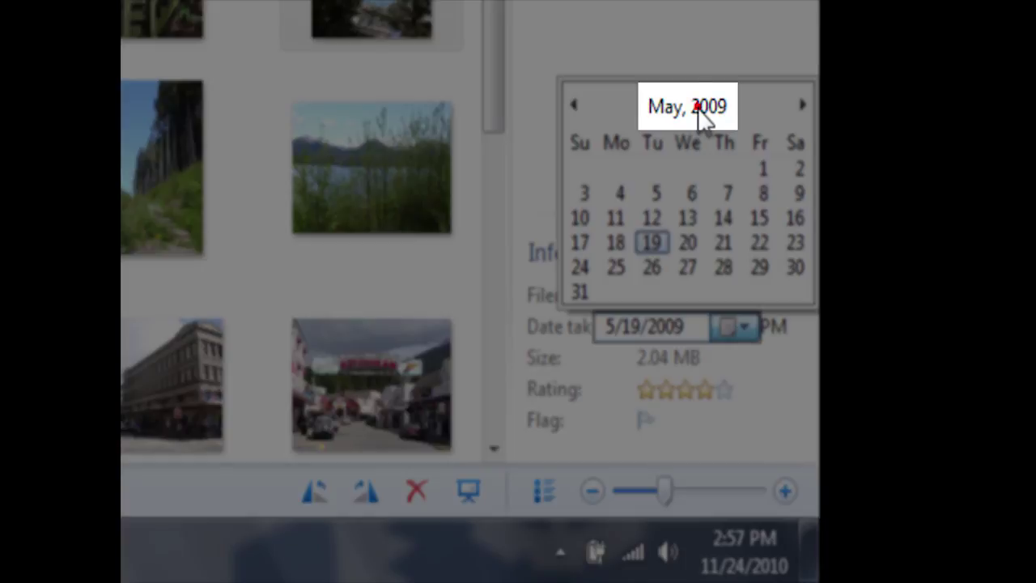
{"action": "left_click", "coordinate": [702, 111]}
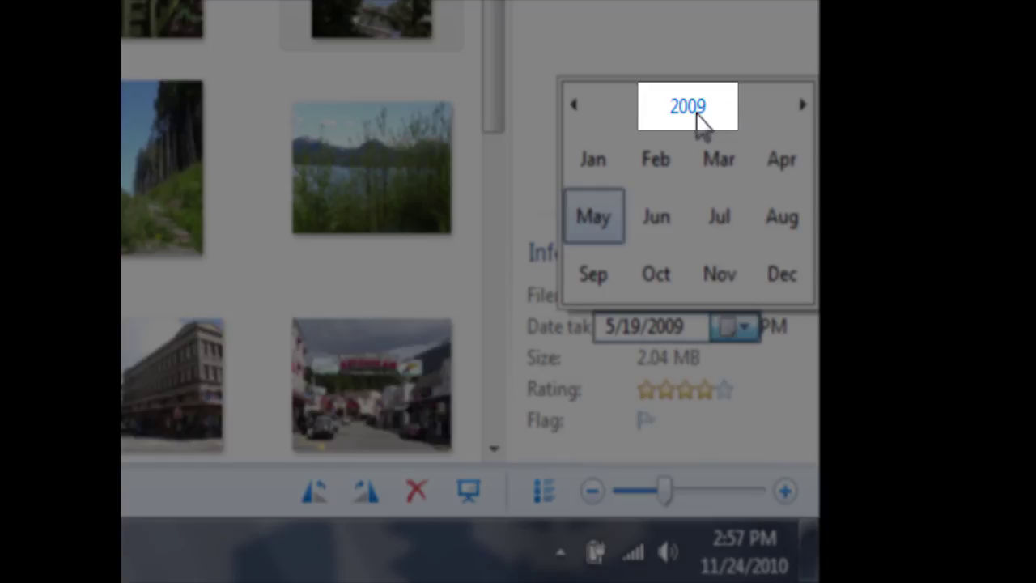
{"action": "left_click", "coordinate": [696, 113]}
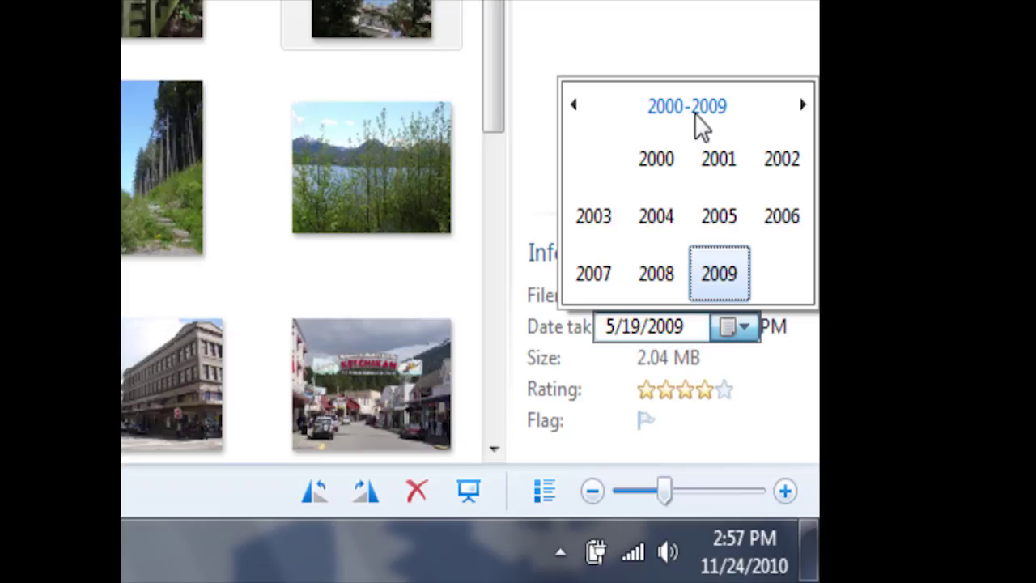
{"action": "left_click", "coordinate": [662, 279]}
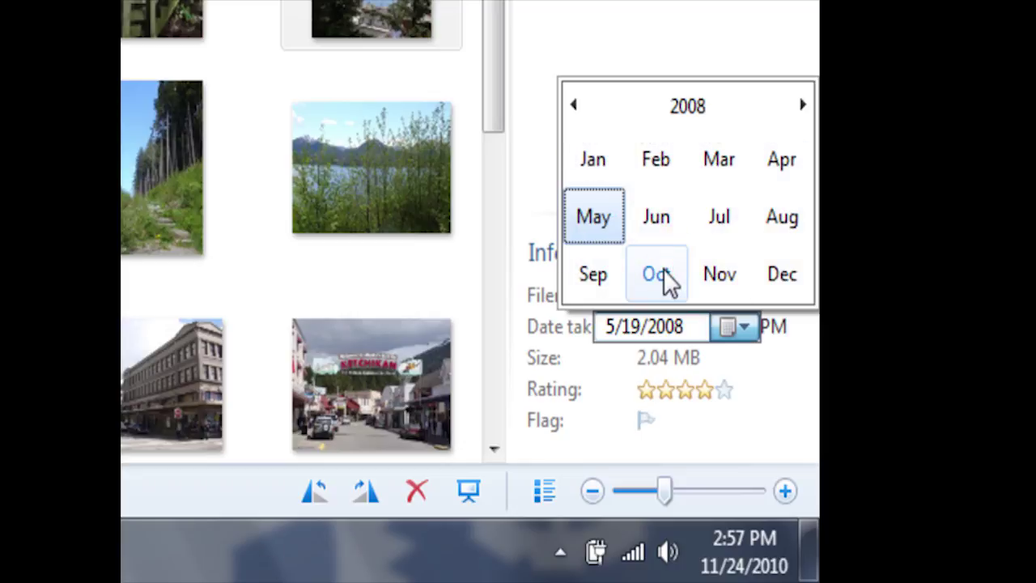
{"action": "left_click", "coordinate": [657, 219]}
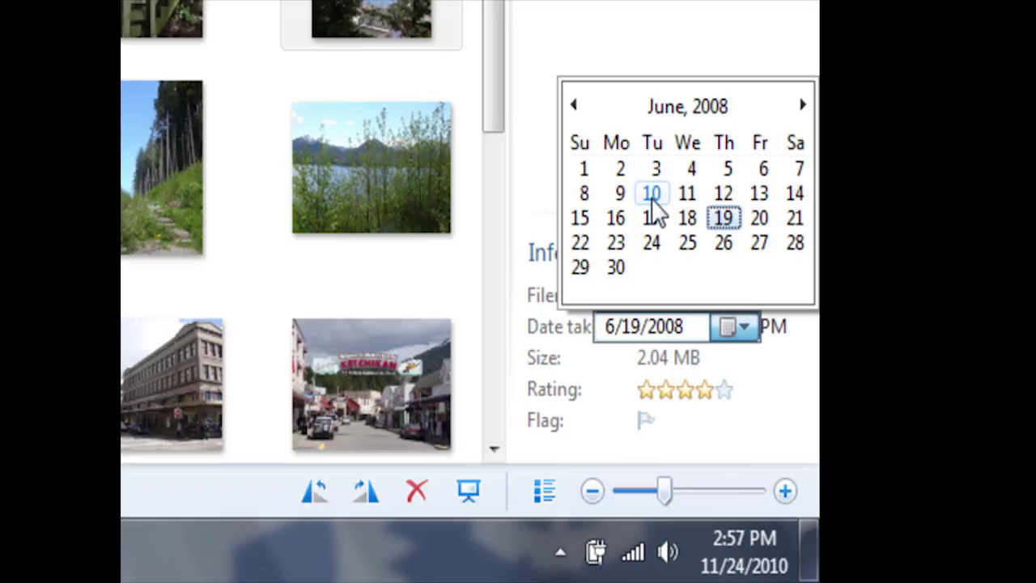
{"action": "left_click", "coordinate": [652, 196]}
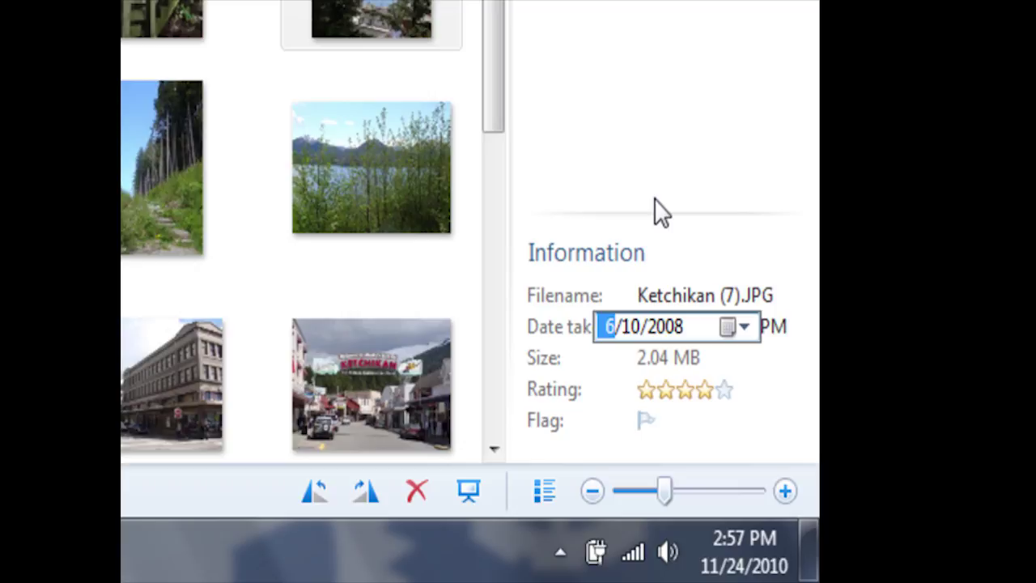
{"action": "key", "text": "Return"}
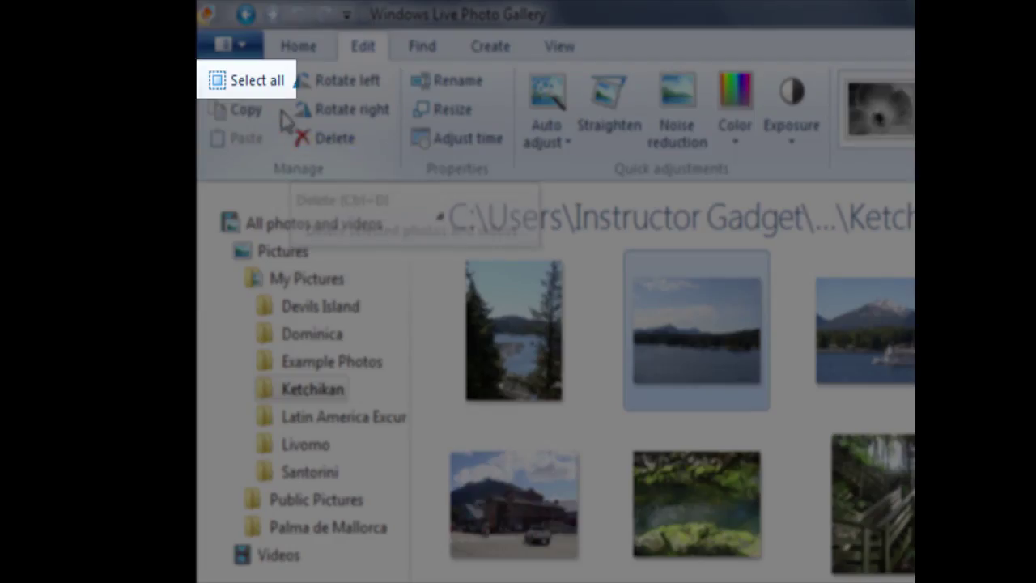
- Select all photos in the Ketchikan folder and set their date taken to 5/19/2009
{"action": "left_click", "coordinate": [256, 81]}
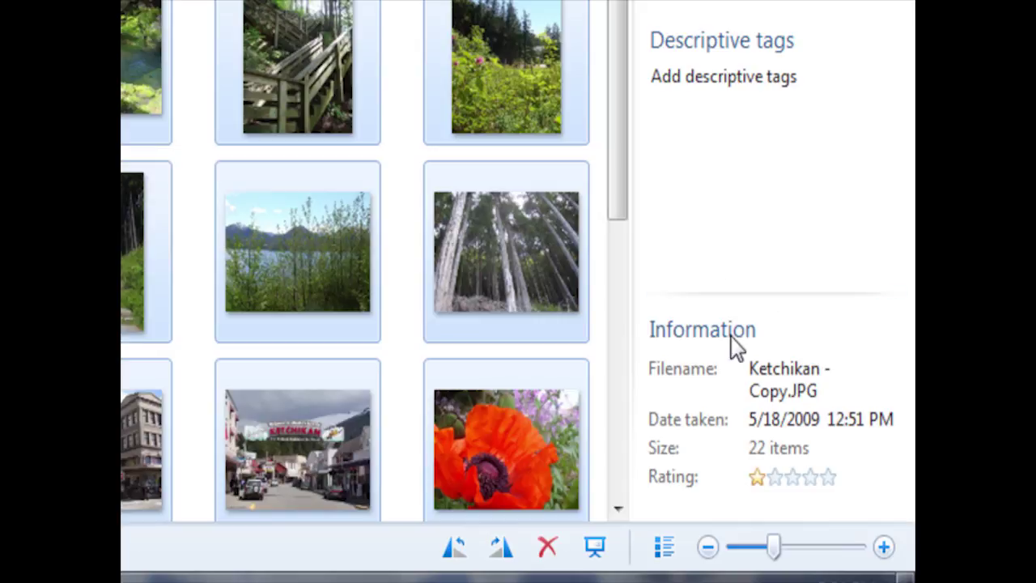
{"action": "left_click", "coordinate": [766, 423]}
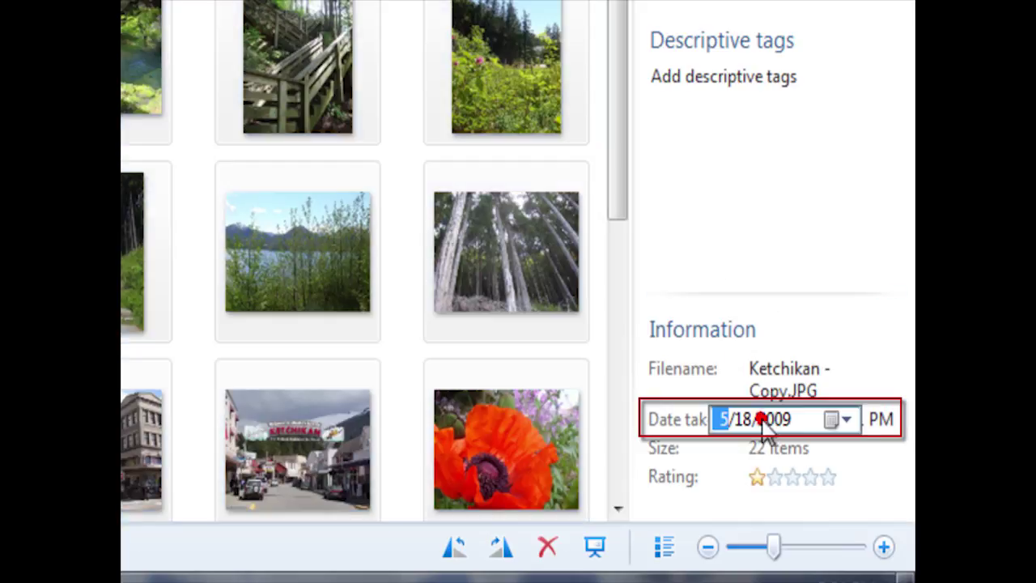
{"action": "left_click", "coordinate": [830, 421]}
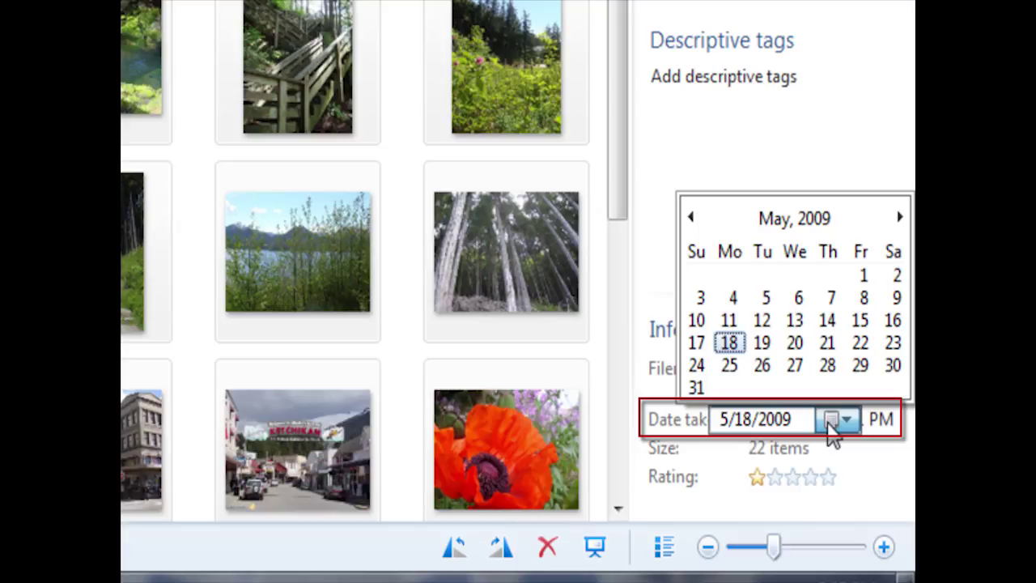
{"action": "left_click", "coordinate": [764, 345]}
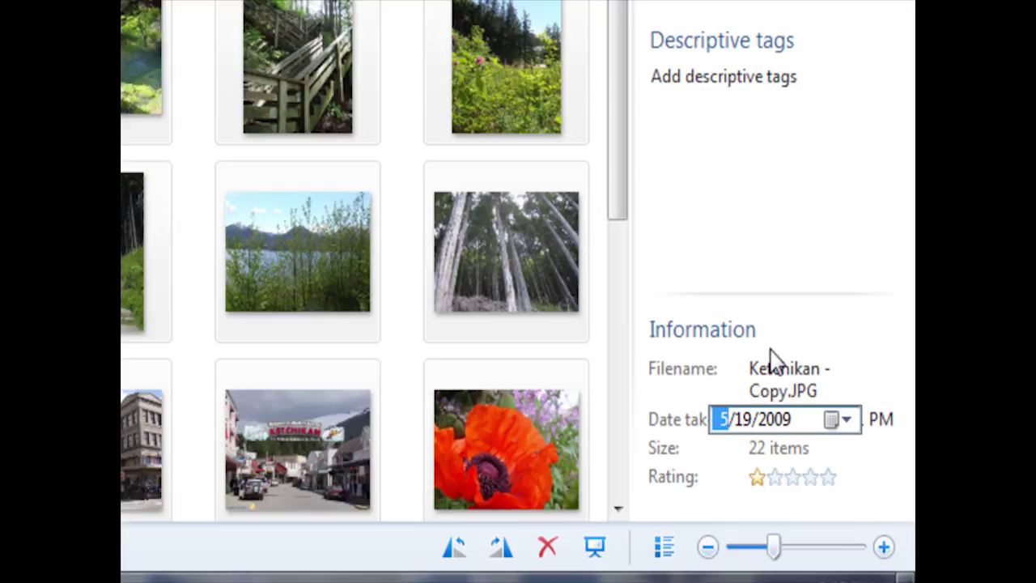
{"action": "key", "text": "Return"}
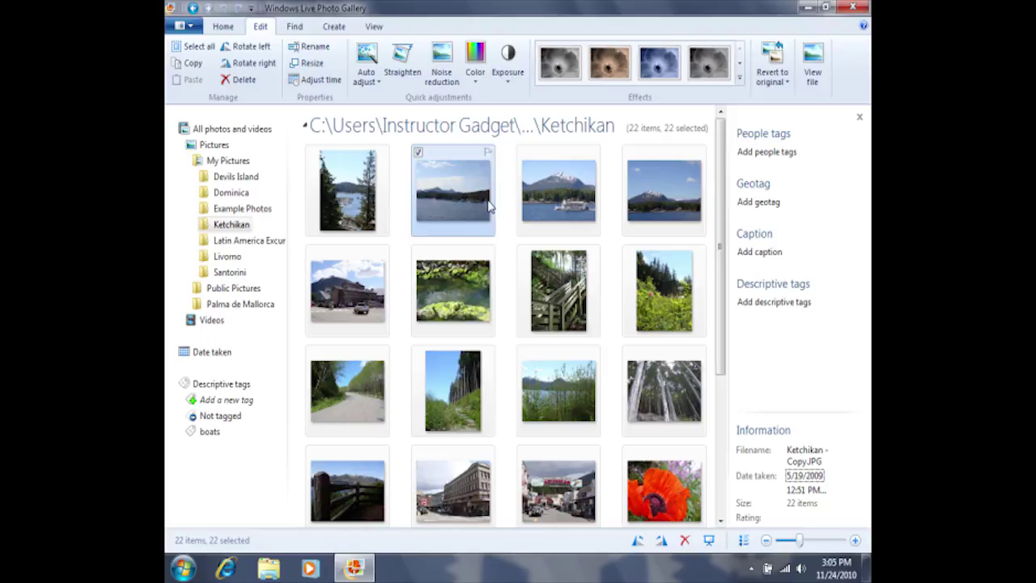
- Check the date taken of the second, third and fourth photos in the Ketchikan folder individually
{"action": "left_click", "coordinate": [468, 199]}
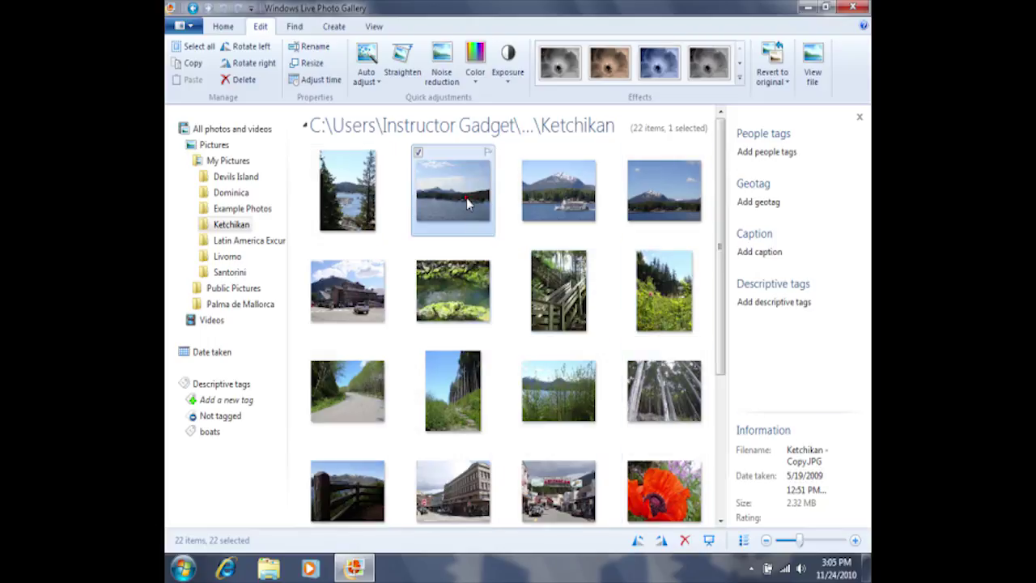
{"action": "left_click", "coordinate": [544, 213]}
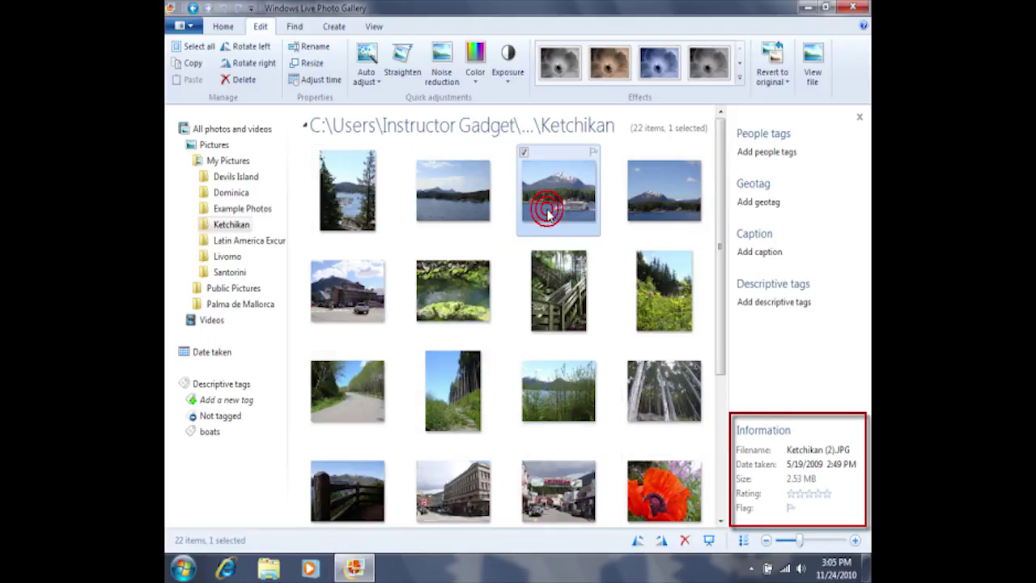
{"action": "left_click", "coordinate": [676, 214]}
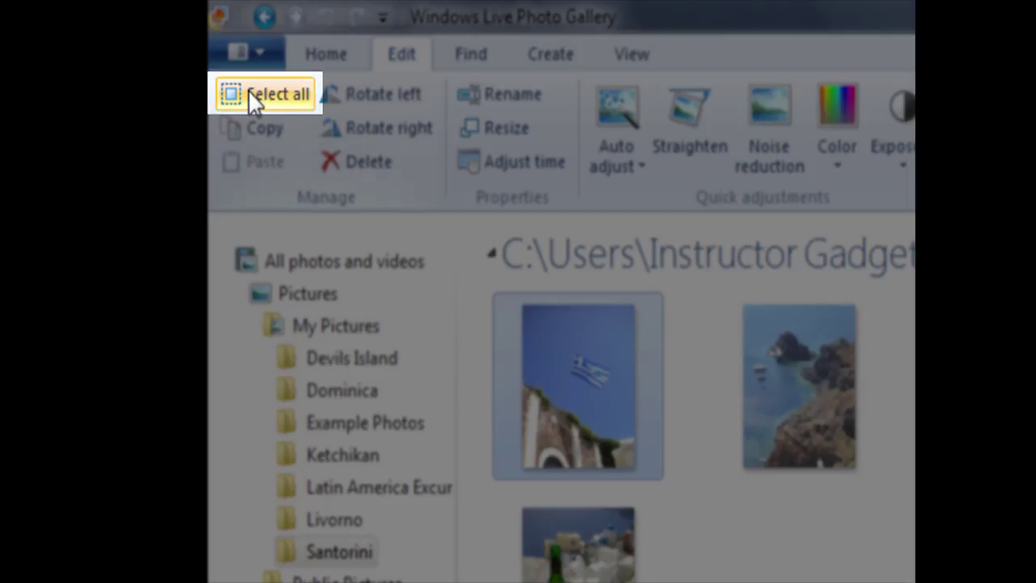
- Select all photos in the Santorini folder and adjust their time taken forward 7 hours, with a new time of 12:06:08 PM
{"action": "left_click", "coordinate": [249, 92]}
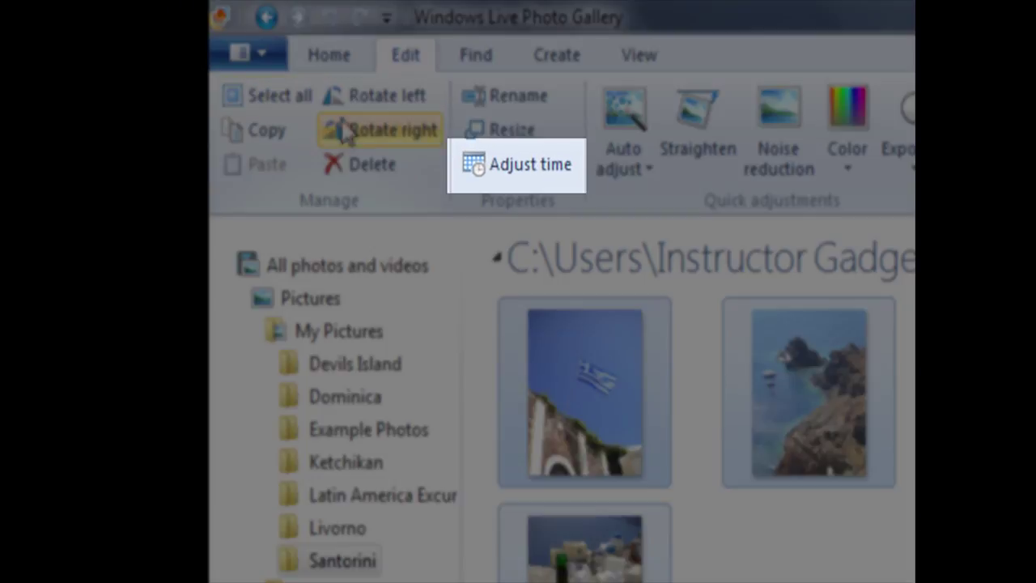
{"action": "left_click", "coordinate": [472, 164]}
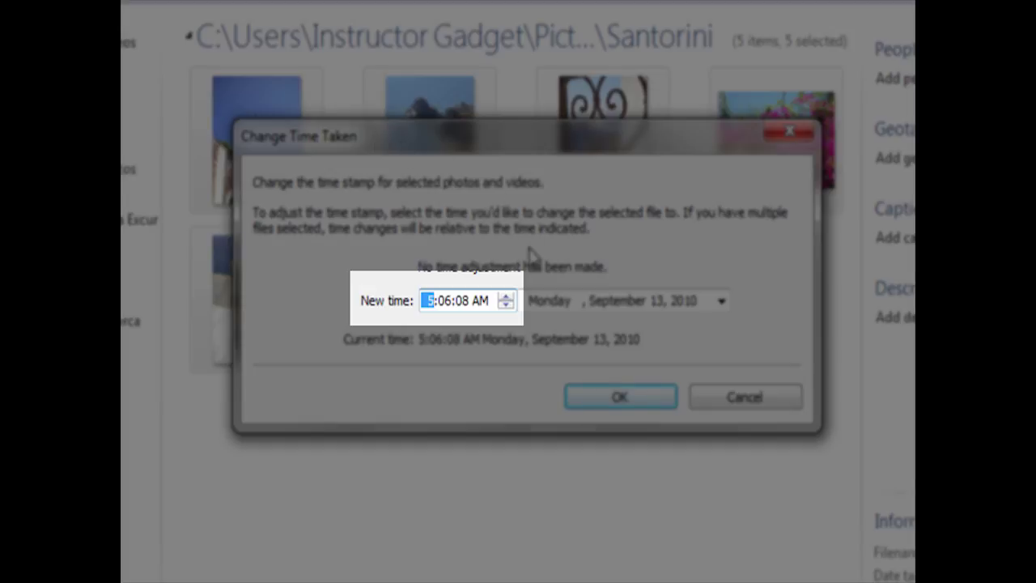
{"action": "left_click", "coordinate": [509, 297]}
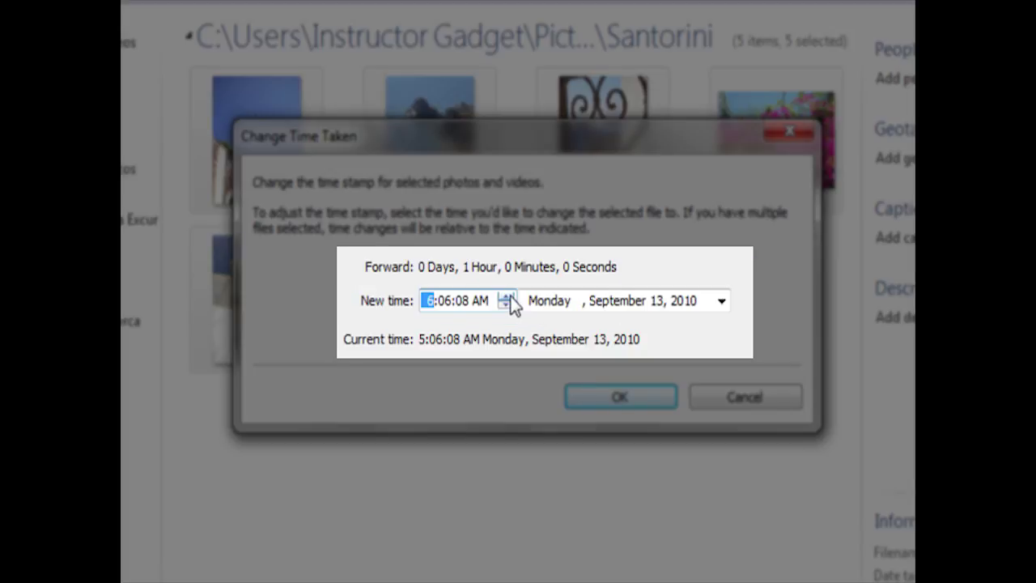
{"action": "left_click", "coordinate": [508, 297]}
{"action": "left_click", "coordinate": [509, 296]}
{"action": "left_click", "coordinate": [508, 296]}
{"action": "left_click", "coordinate": [509, 296]}
{"action": "left_click", "coordinate": [509, 296]}
{"action": "left_click", "coordinate": [509, 296]}
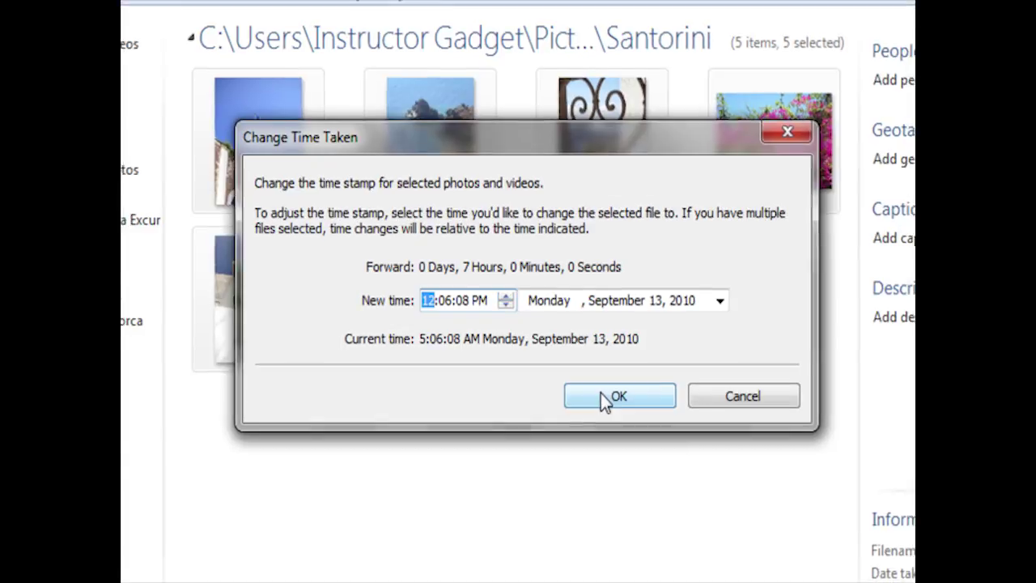
{"action": "left_click", "coordinate": [604, 397]}
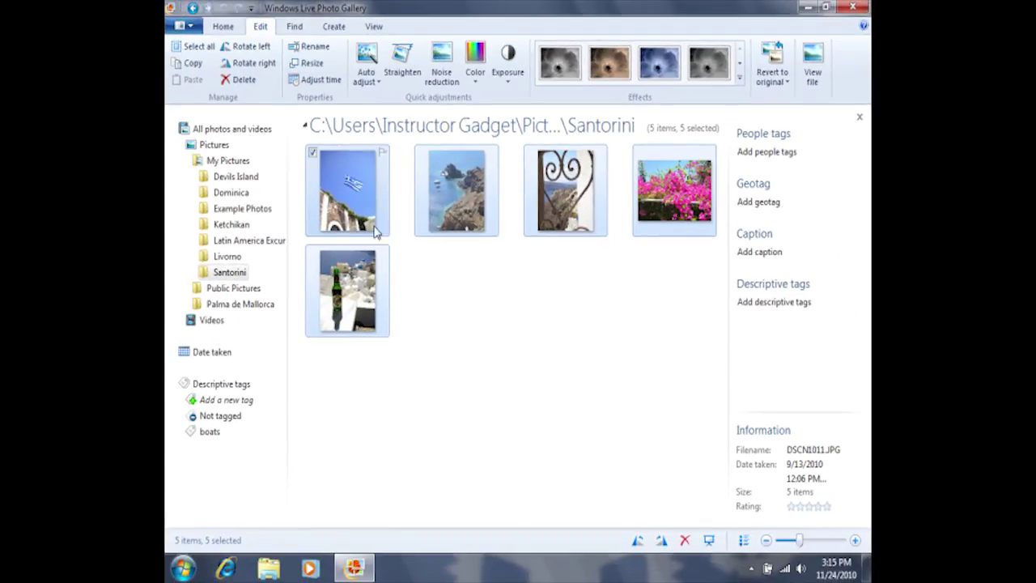
- Go through the individual Santorini photos and check the date and time taken of each
{"action": "left_click", "coordinate": [371, 228]}
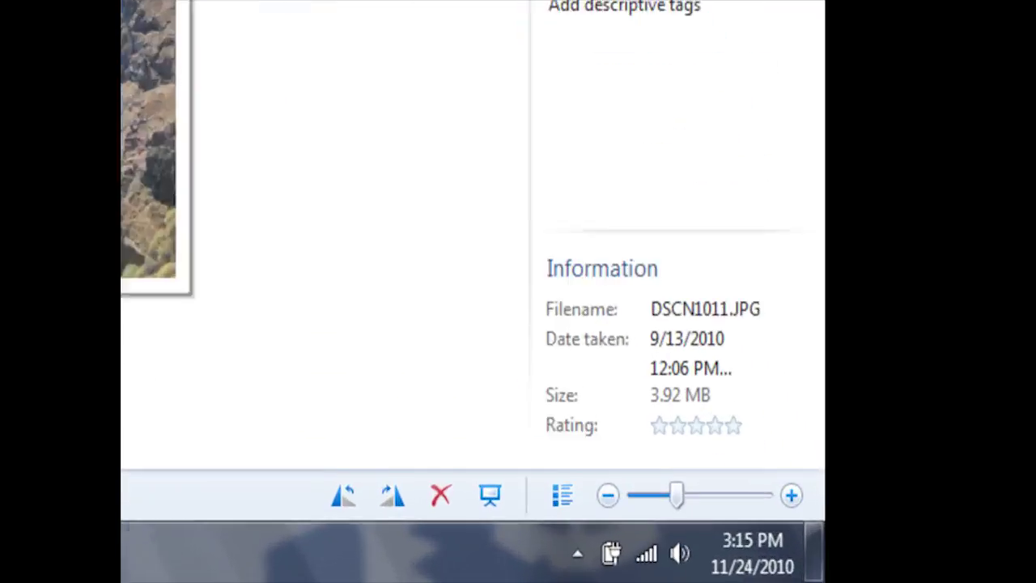
{"action": "left_click", "coordinate": [565, 190]}
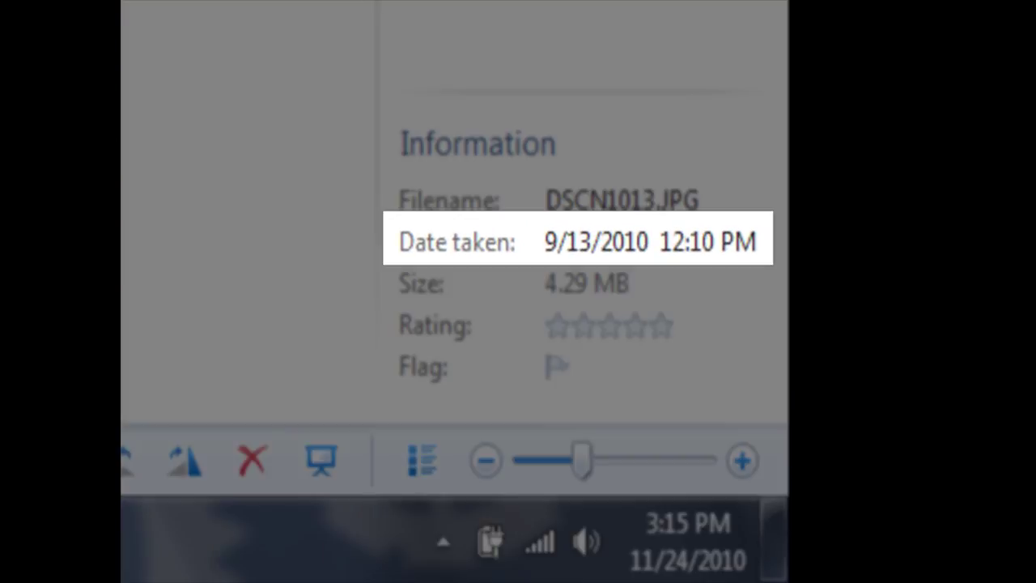
{"action": "key", "text": "Right"}
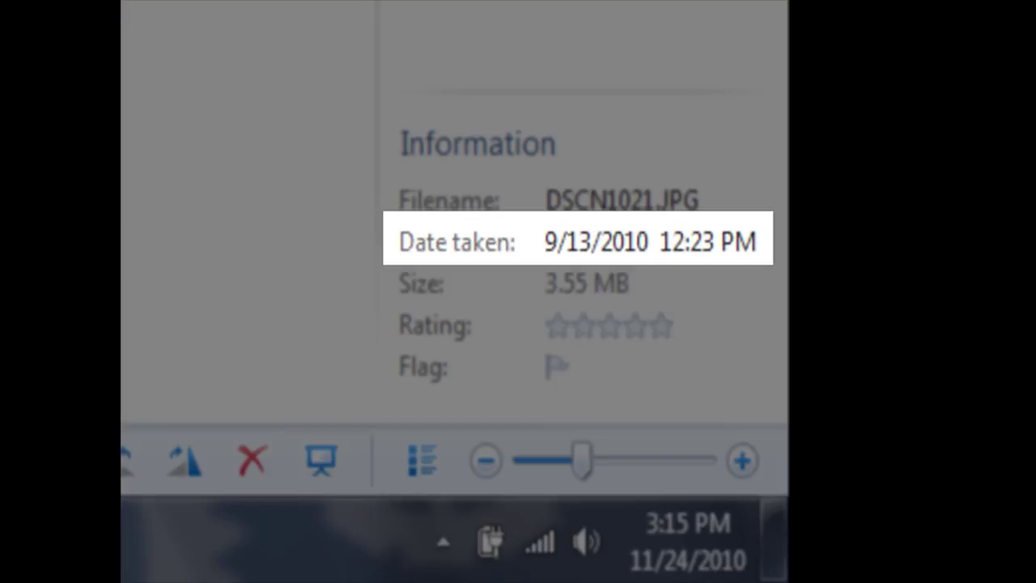
{"action": "key", "text": "Right"}
{"action": "key", "text": "Right"}
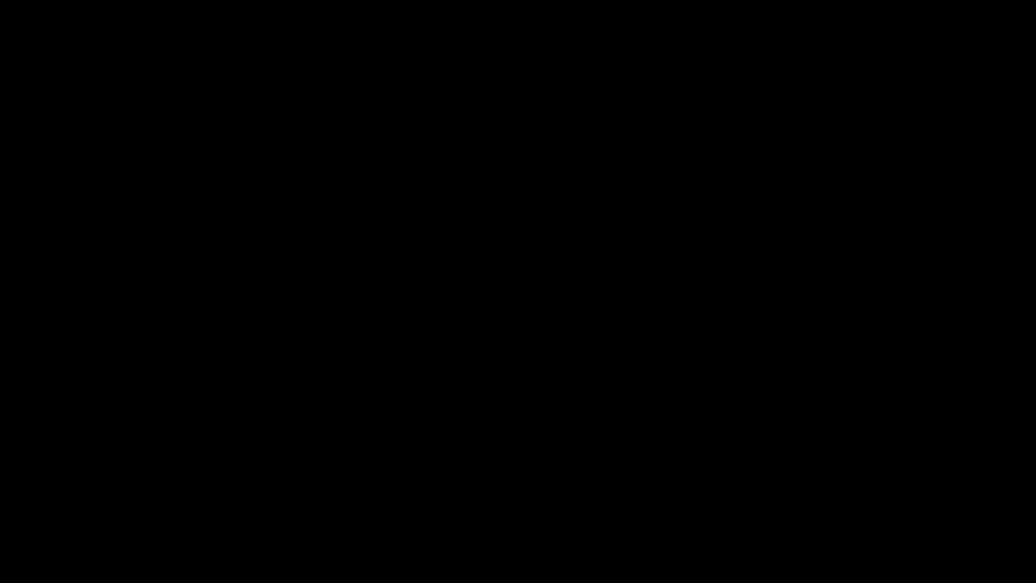